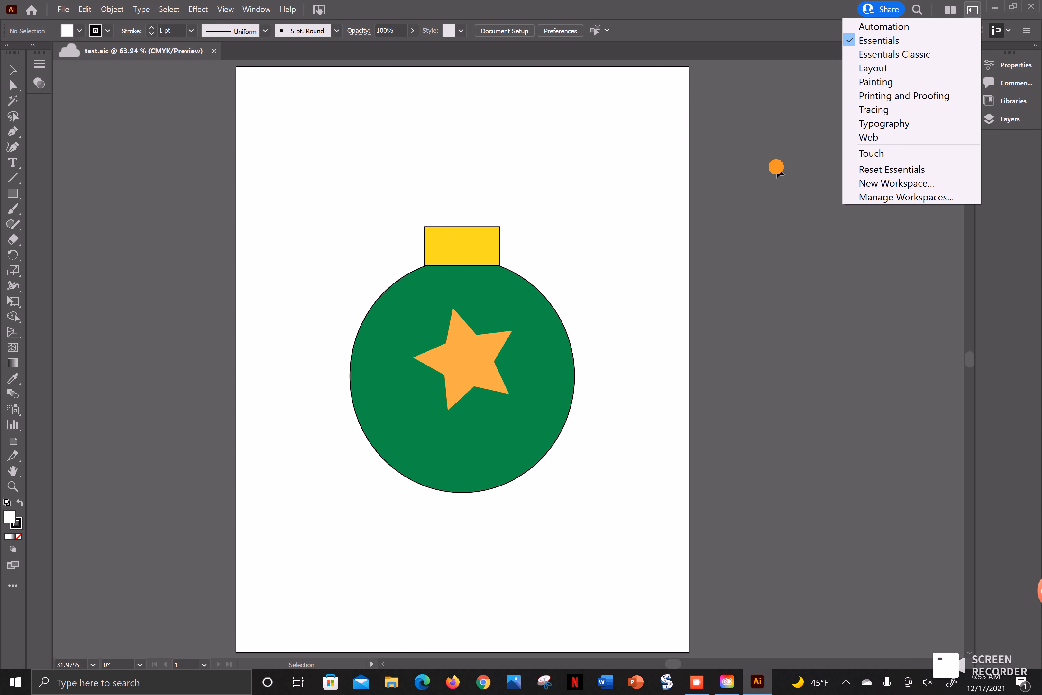
- Expand the collapsed side dock to show the document's layer list
{"action": "left_click", "coordinate": [779, 173]}
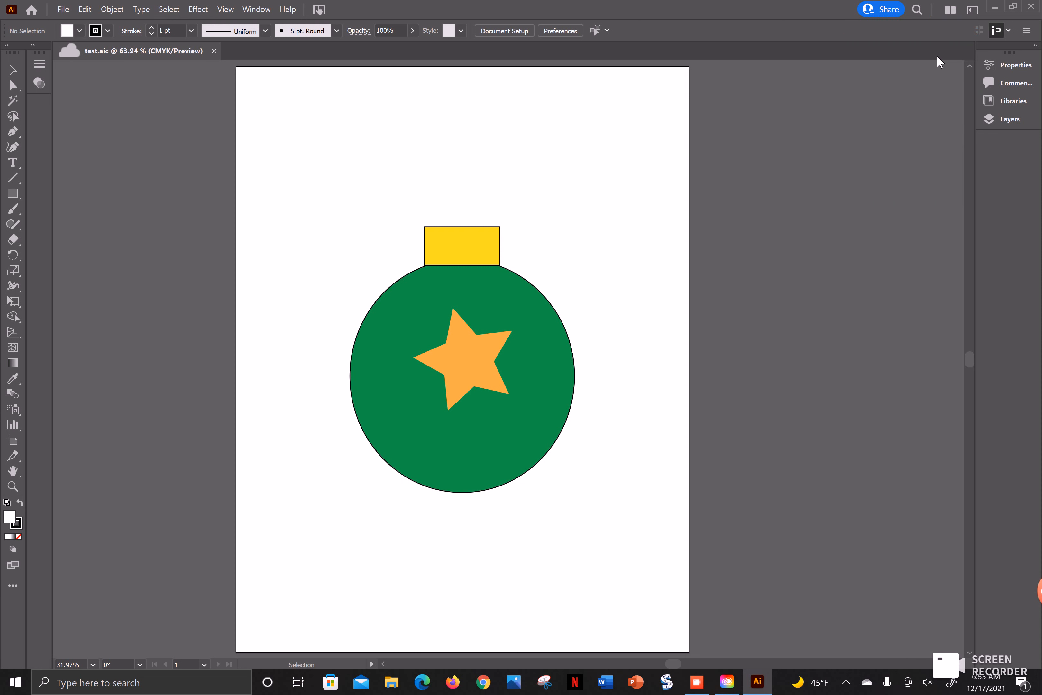
{"action": "left_click", "coordinate": [1035, 45]}
{"action": "left_click", "coordinate": [265, 14]}
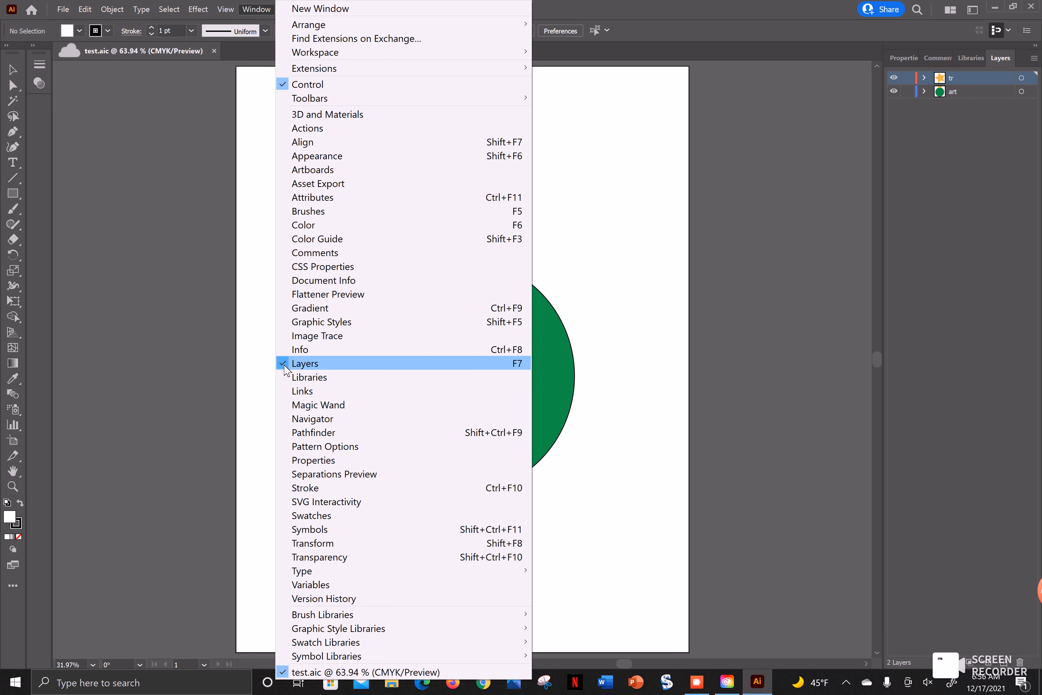
{"action": "left_click", "coordinate": [671, 326]}
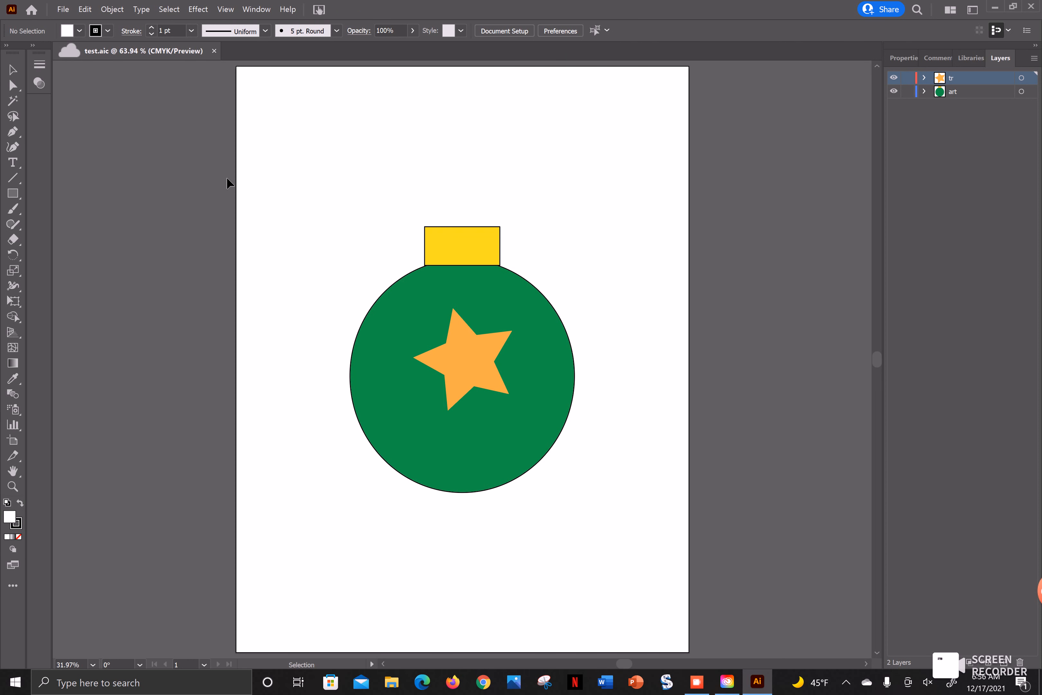
- Copy all the ornament artwork and paste it in place on a new layer above the existing ones
{"action": "left_click", "coordinate": [13, 69]}
{"action": "left_click_drag", "start_coordinate": [297, 157], "coordinate": [582, 508]}
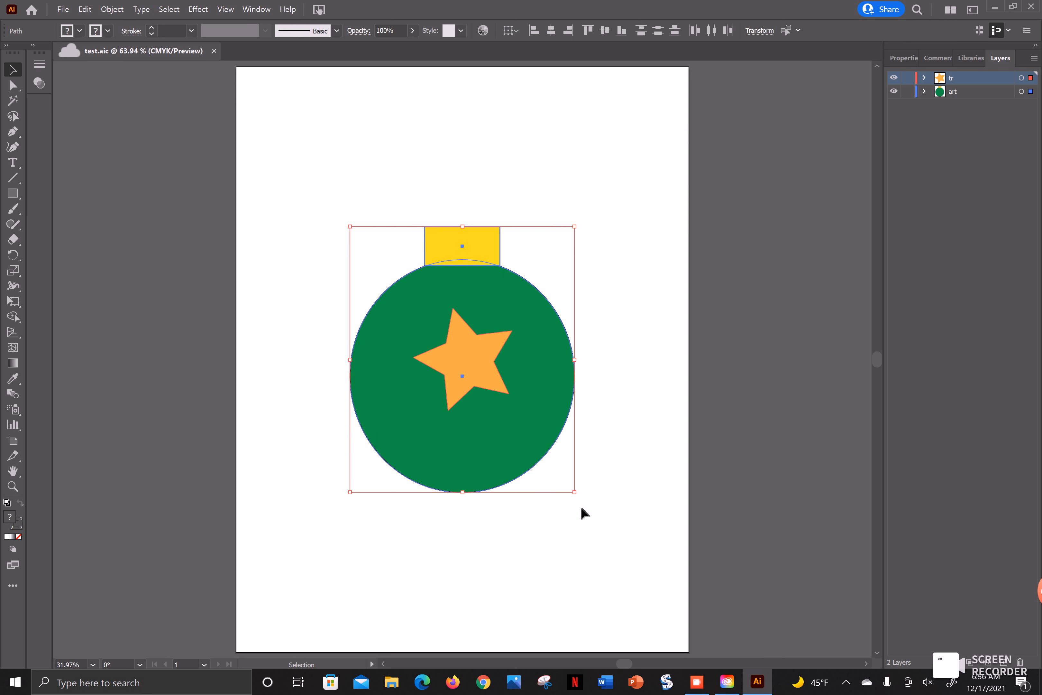
{"action": "key", "text": "ctrl+c"}
{"action": "left_click", "coordinate": [617, 444]}
{"action": "left_click", "coordinate": [1005, 663]}
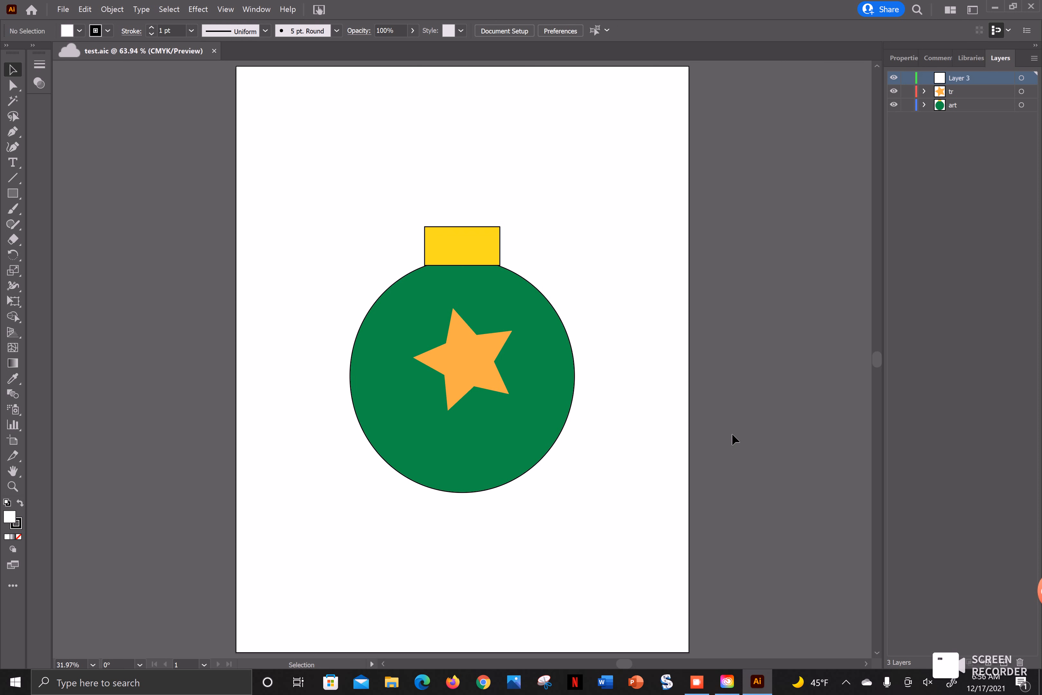
{"action": "key", "text": "ctrl+f"}
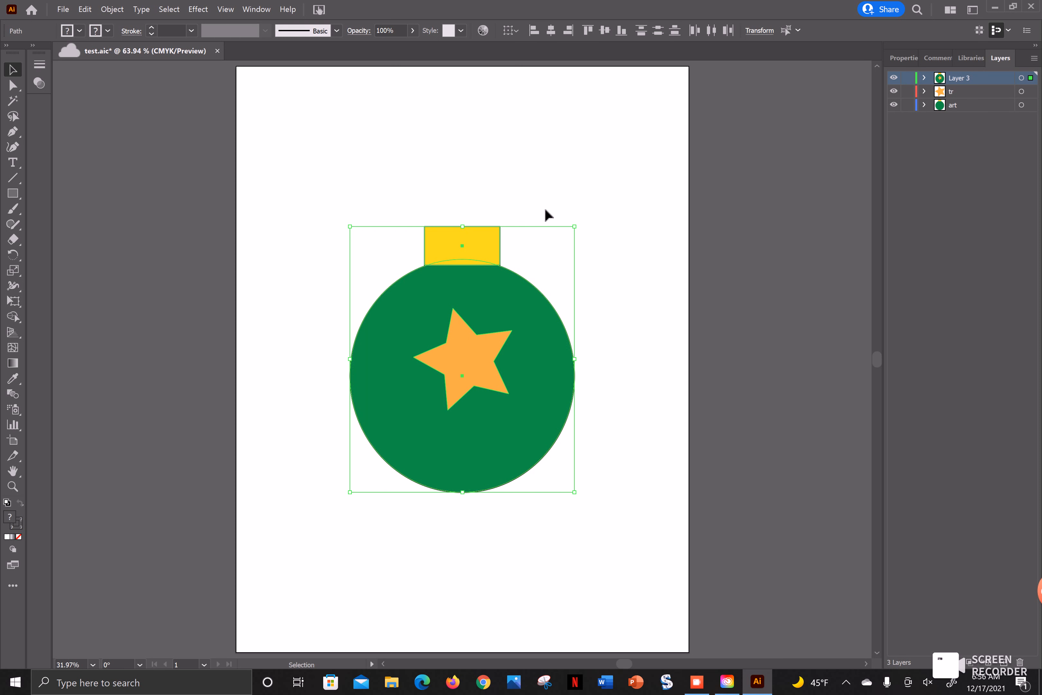
- Lock the tr and art layers and expand the fill and stroke of the pasted ornament copy
{"action": "left_click", "coordinate": [907, 91]}
{"action": "left_click", "coordinate": [908, 105]}
{"action": "left_click", "coordinate": [112, 9]}
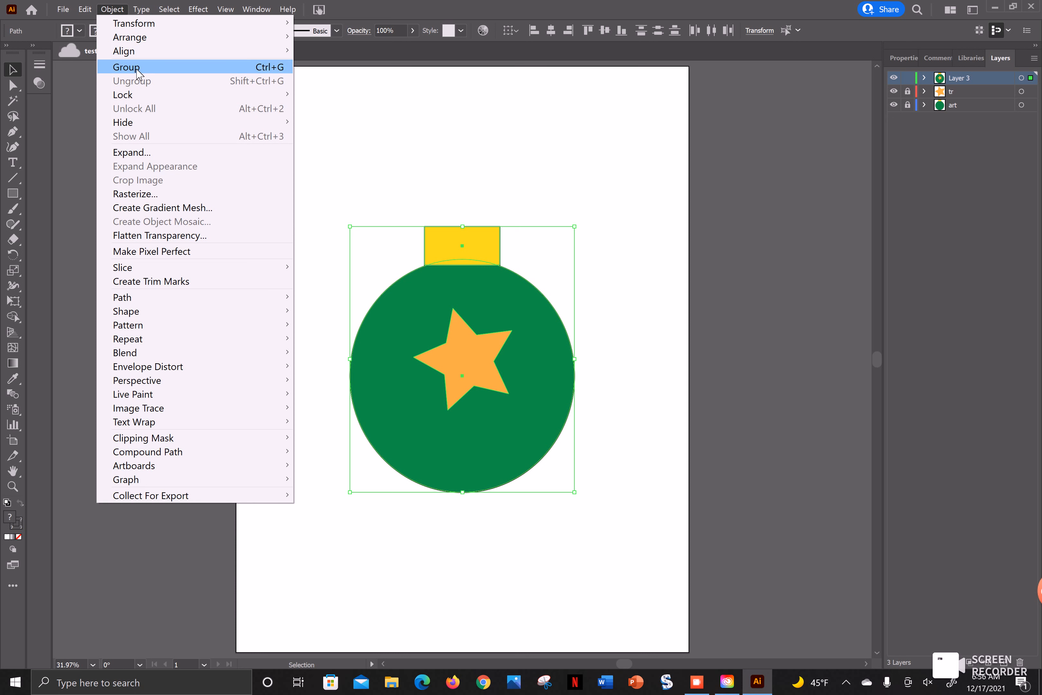
{"action": "left_click", "coordinate": [124, 153]}
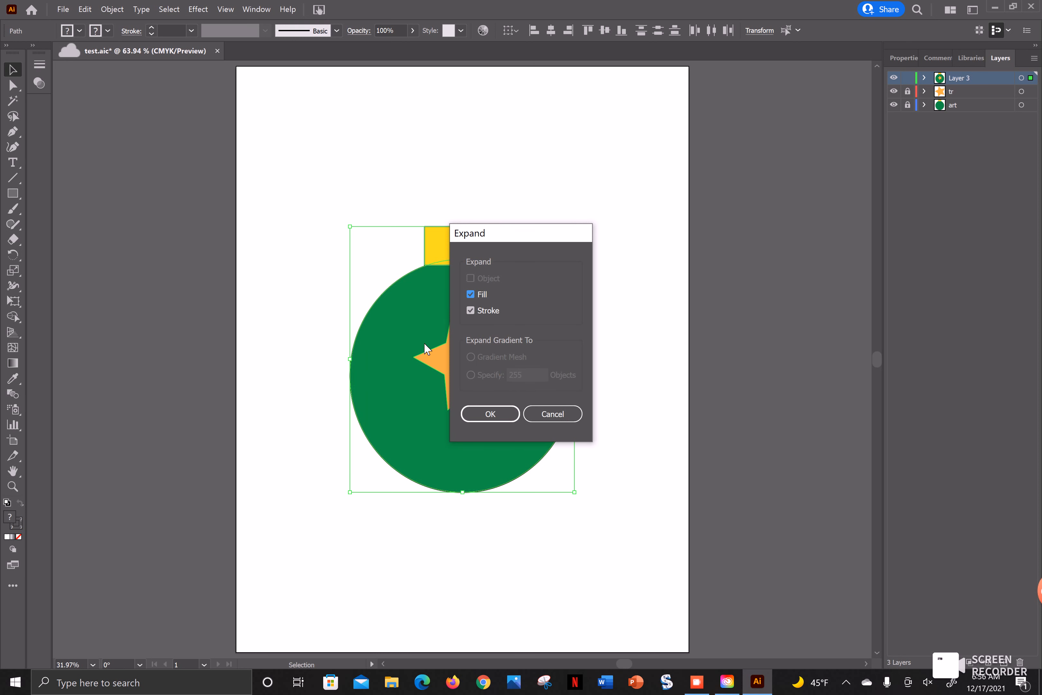
{"action": "left_click", "coordinate": [494, 414]}
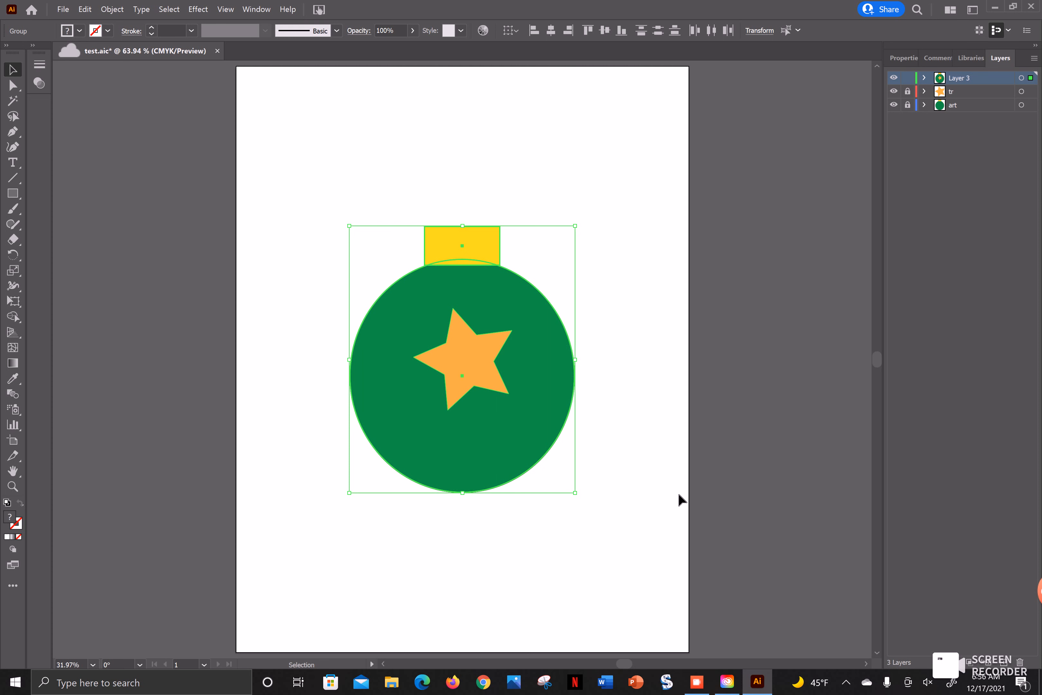
- Unite the expanded ornament copy into one solid silhouette with Pathfinder
{"action": "left_click", "coordinate": [259, 10]}
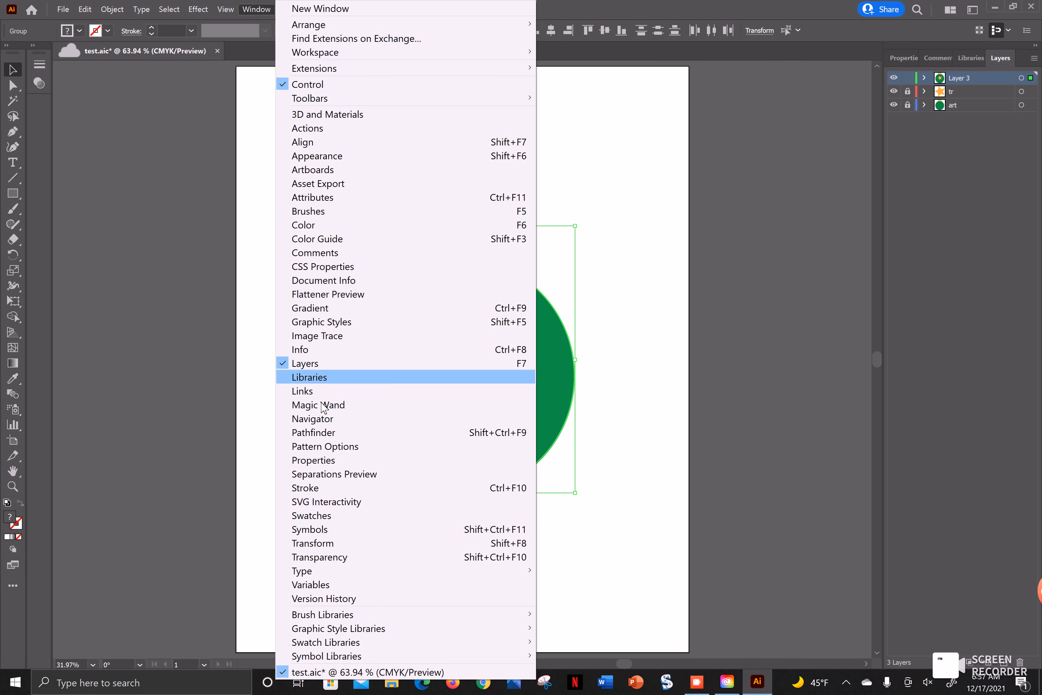
{"action": "left_click", "coordinate": [309, 434]}
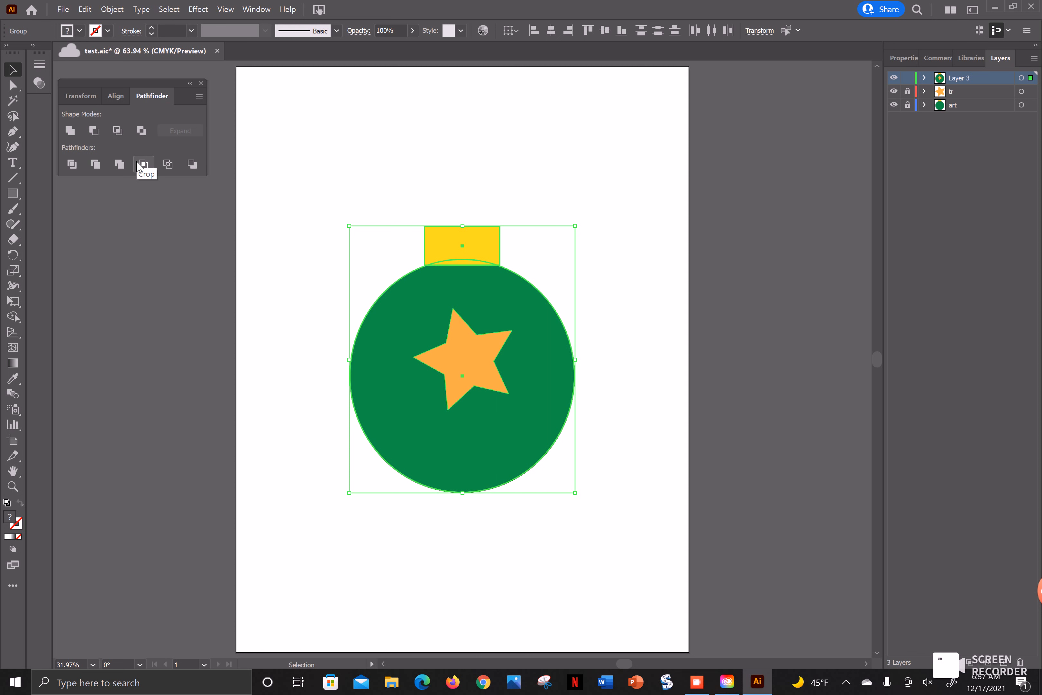
{"action": "left_click", "coordinate": [70, 132]}
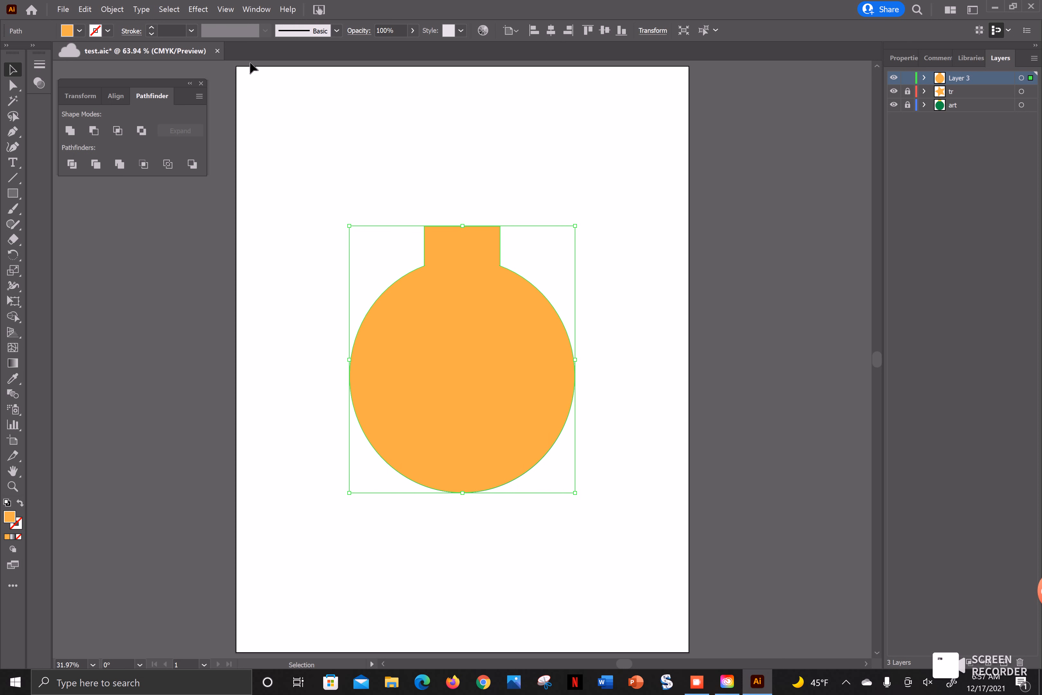
- Apply an Offset Path effect of 10 pt to the ornament silhouette
{"action": "left_click", "coordinate": [203, 13]}
{"action": "mouse_move", "coordinate": [268, 144]}
{"action": "left_click", "coordinate": [158, 147]}
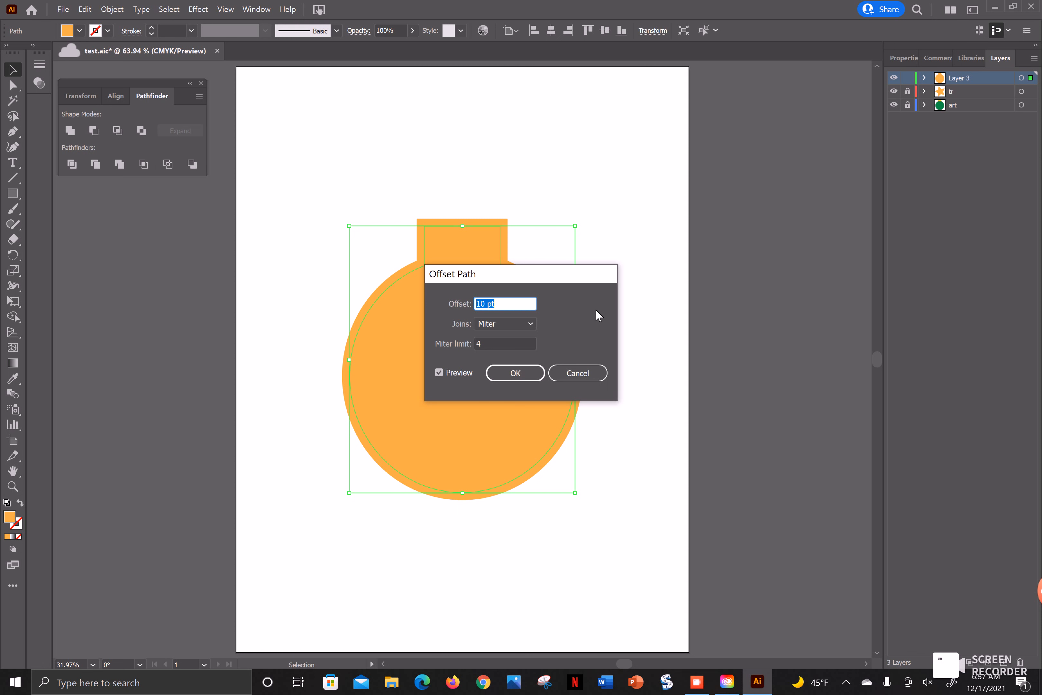
{"action": "key", "text": "BackSpace"}
{"action": "type", "text": "1 in"}
{"action": "key", "text": "BackSpace"}
{"action": "key", "text": "BackSpace"}
{"action": "key", "text": "BackSpace"}
{"action": "key", "text": "BackSpace"}
{"action": "type", "text": "10 pt"}
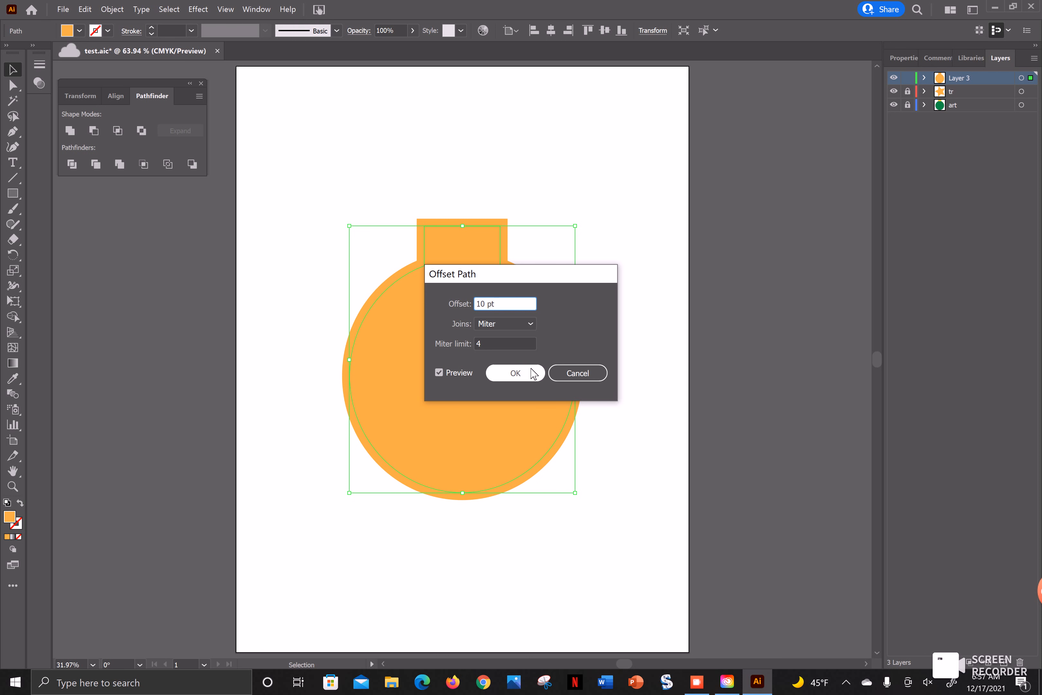
{"action": "left_click", "coordinate": [529, 370]}
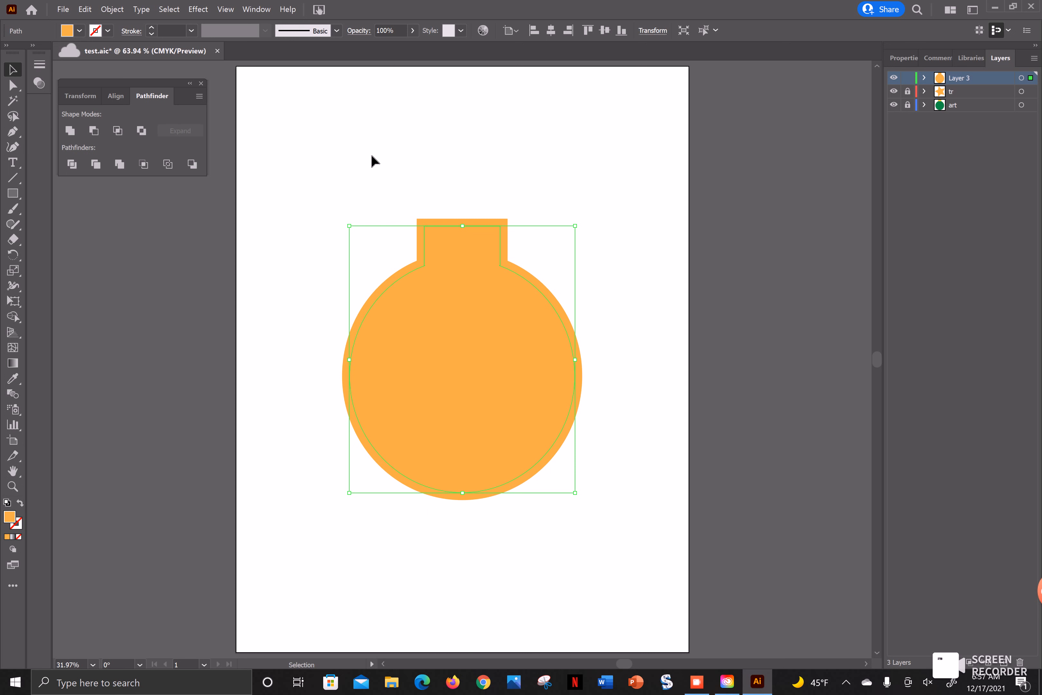
{"action": "left_click", "coordinate": [112, 9]}
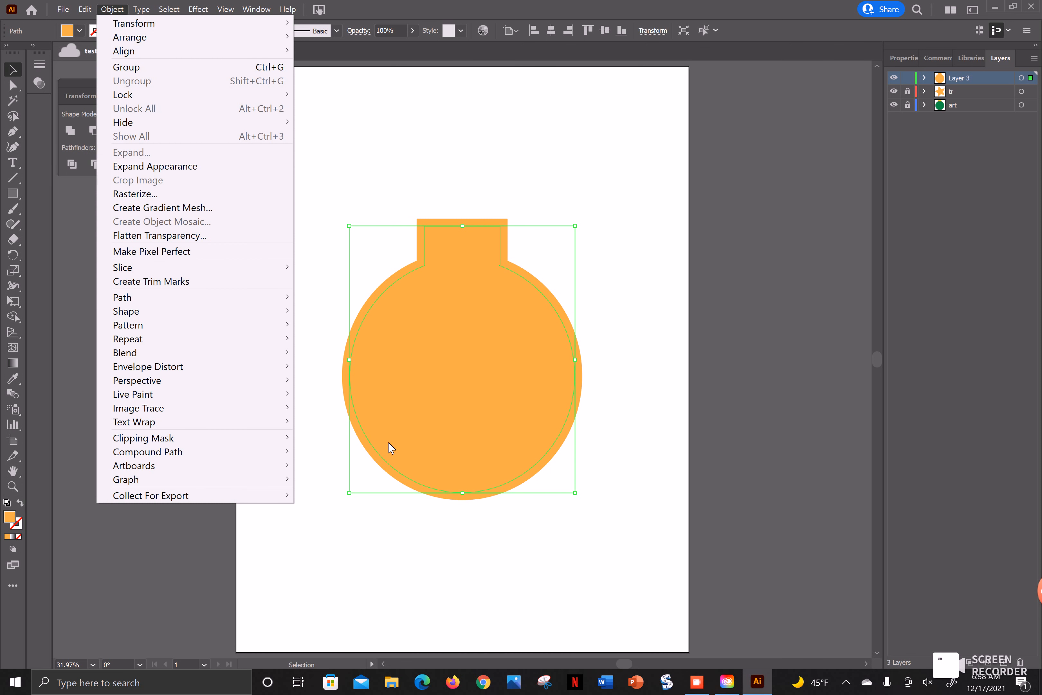
{"action": "left_click", "coordinate": [697, 682]}
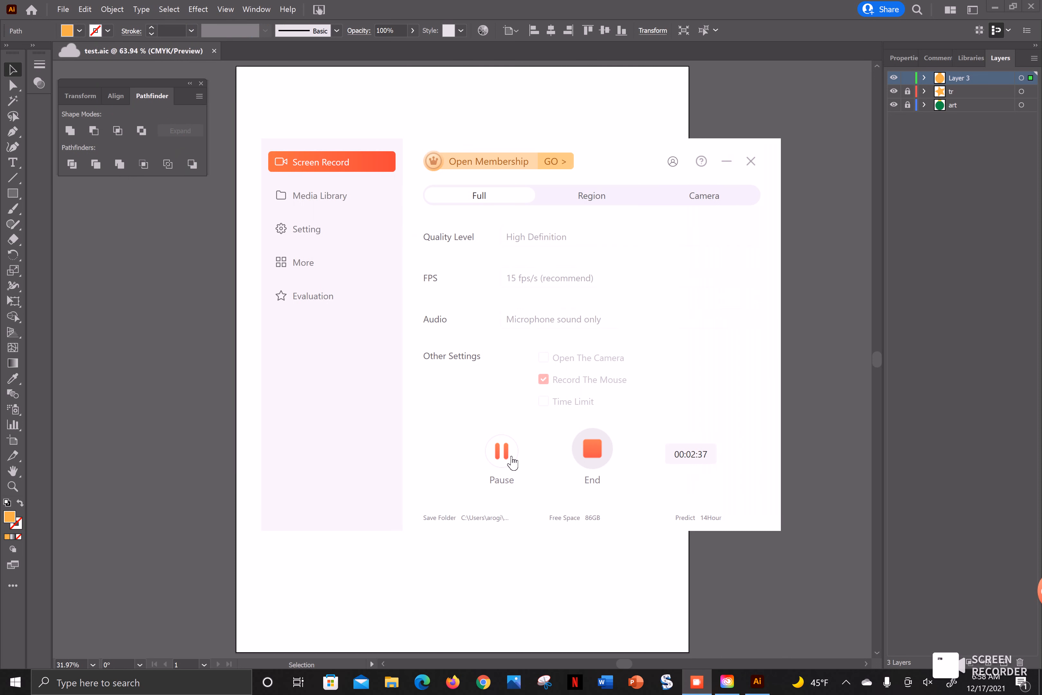
{"action": "left_click", "coordinate": [464, 559]}
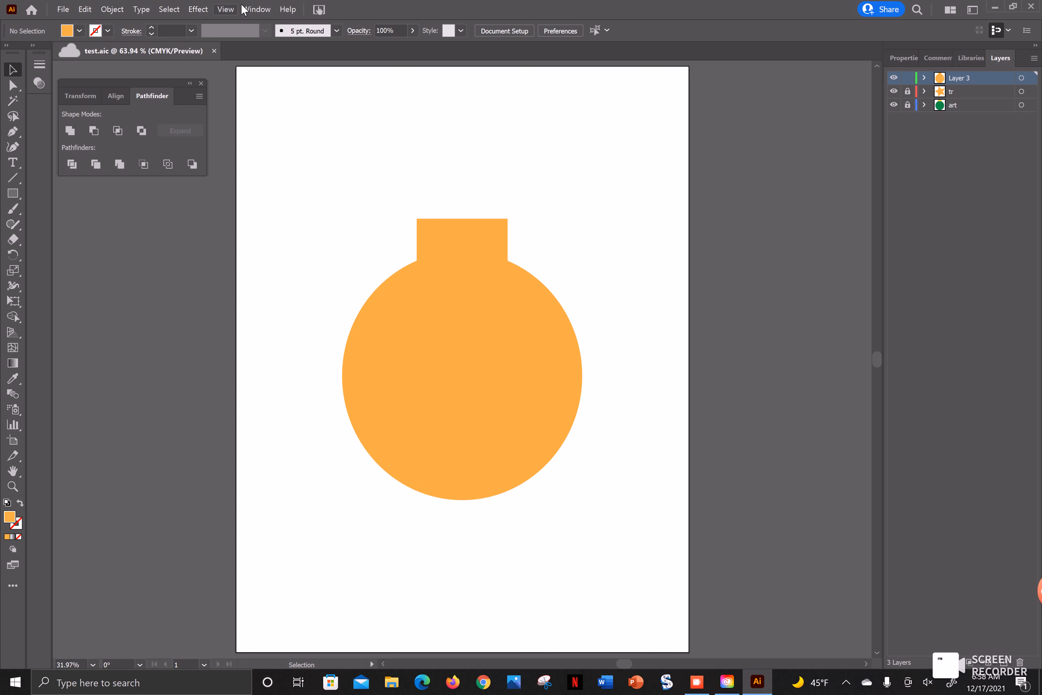
- Start a new swatch named CutContour with Spot Color as its type and CMYK as its color mode
{"action": "left_click", "coordinate": [264, 9]}
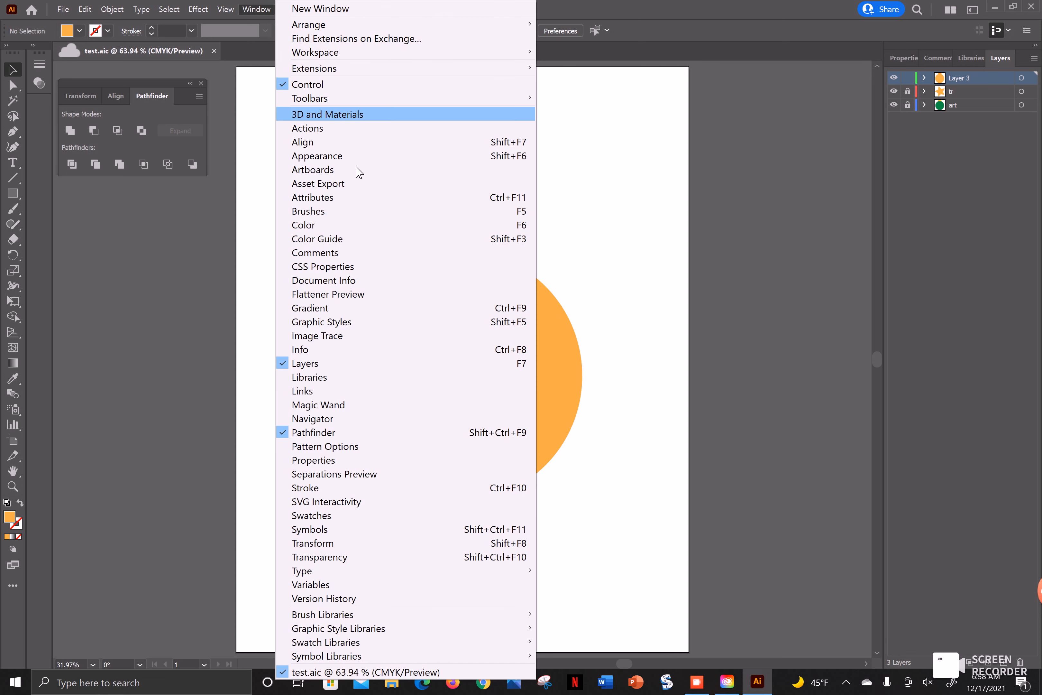
{"action": "left_click", "coordinate": [311, 516]}
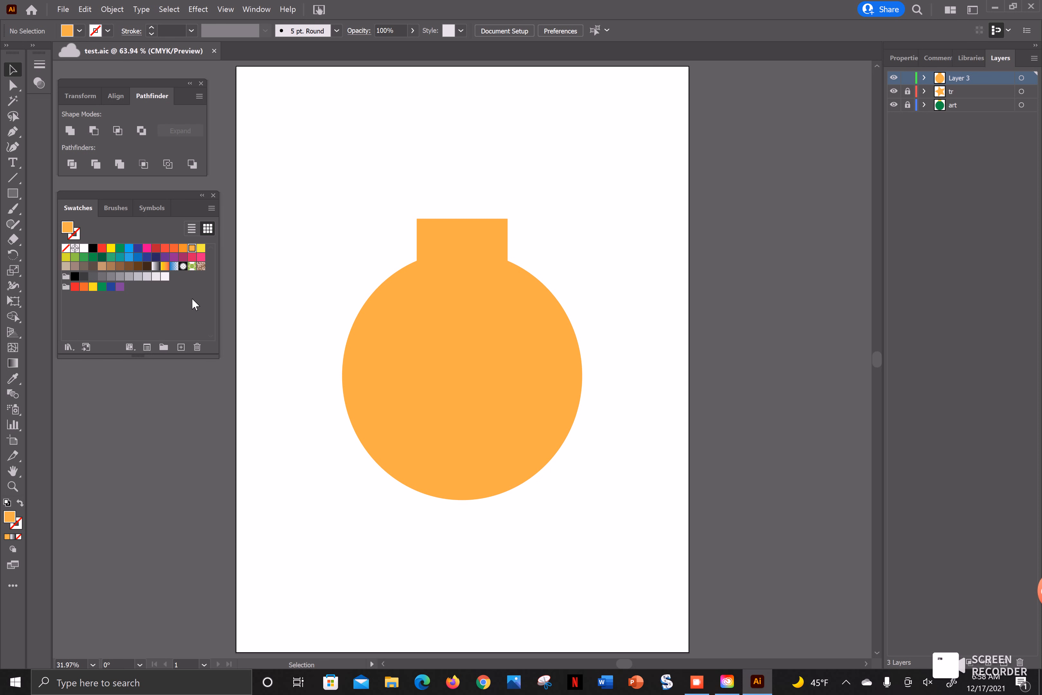
{"action": "left_click", "coordinate": [214, 210]}
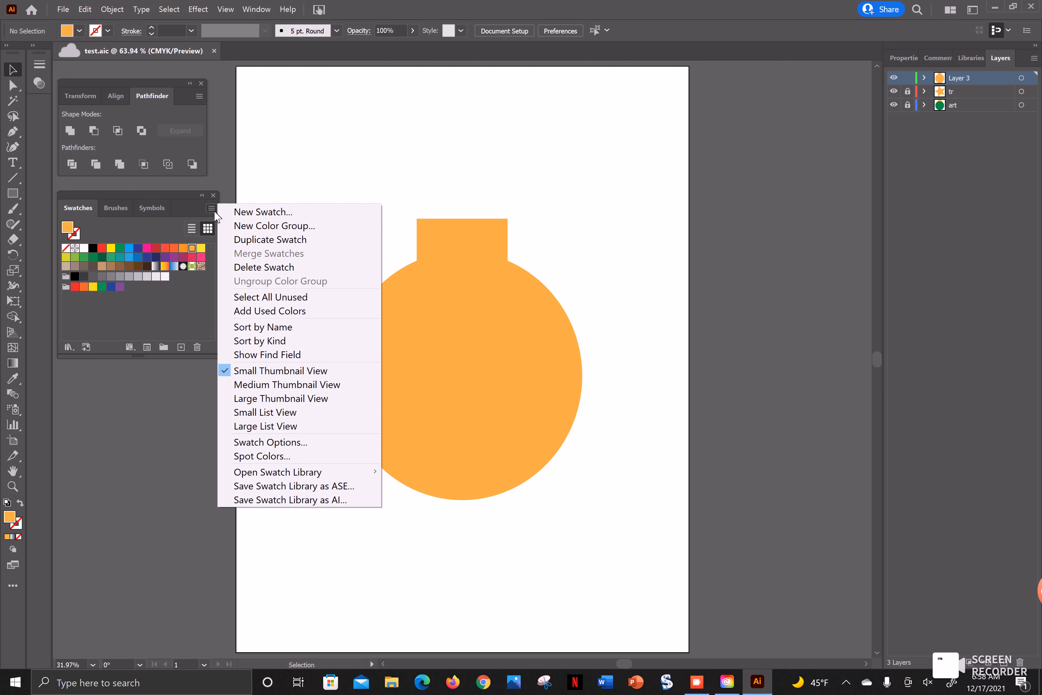
{"action": "left_click", "coordinate": [264, 213]}
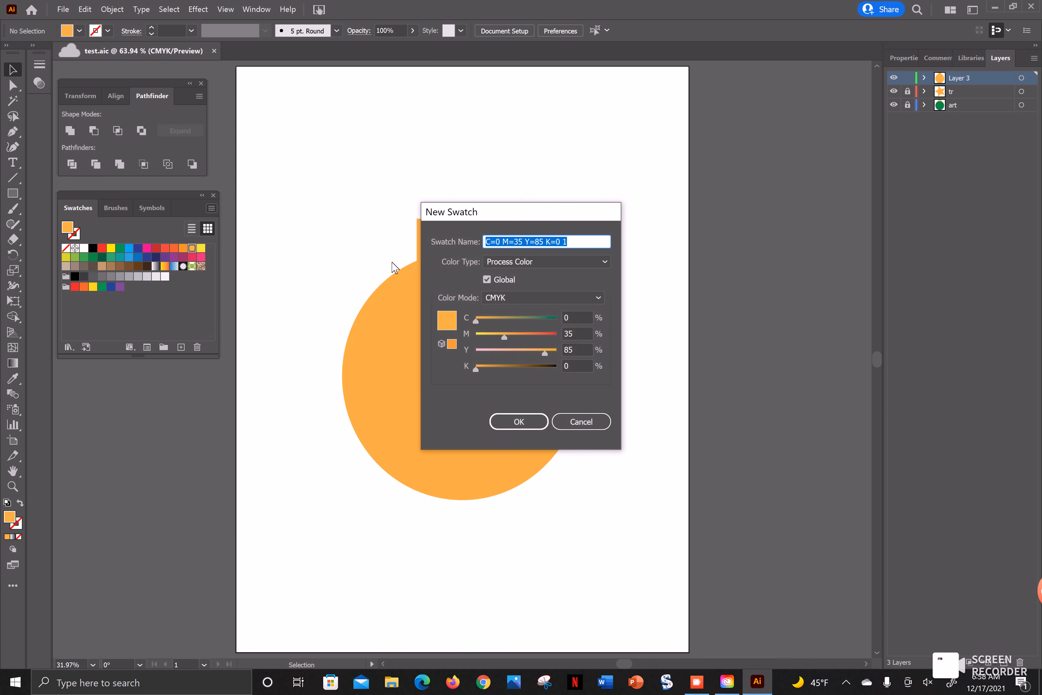
{"action": "left_click", "coordinate": [511, 296]}
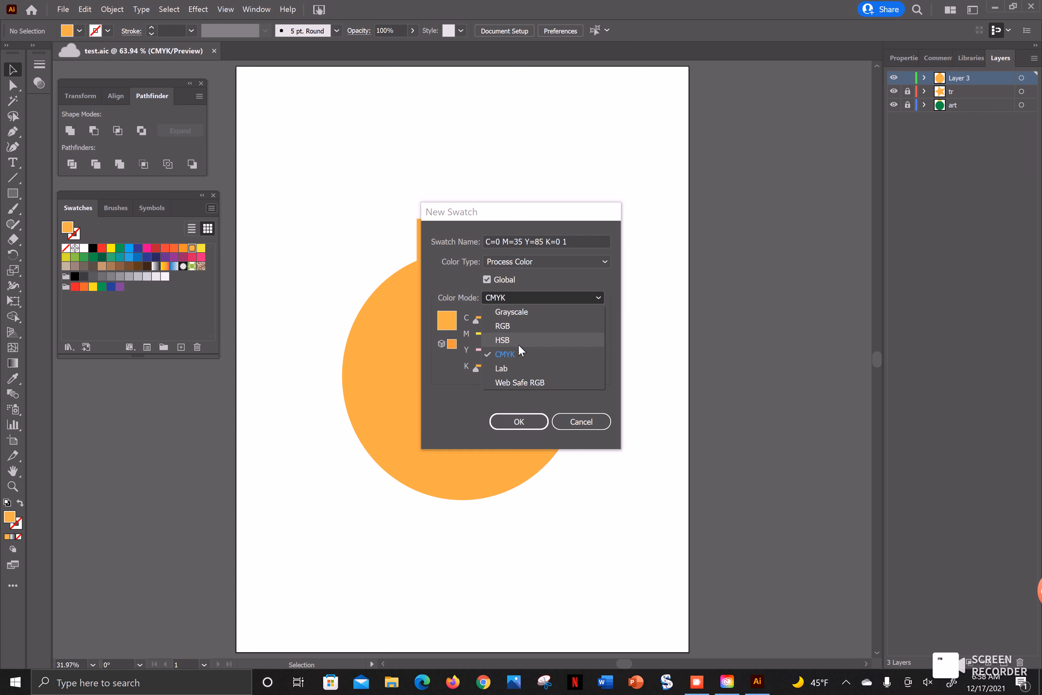
{"action": "left_click", "coordinate": [500, 359]}
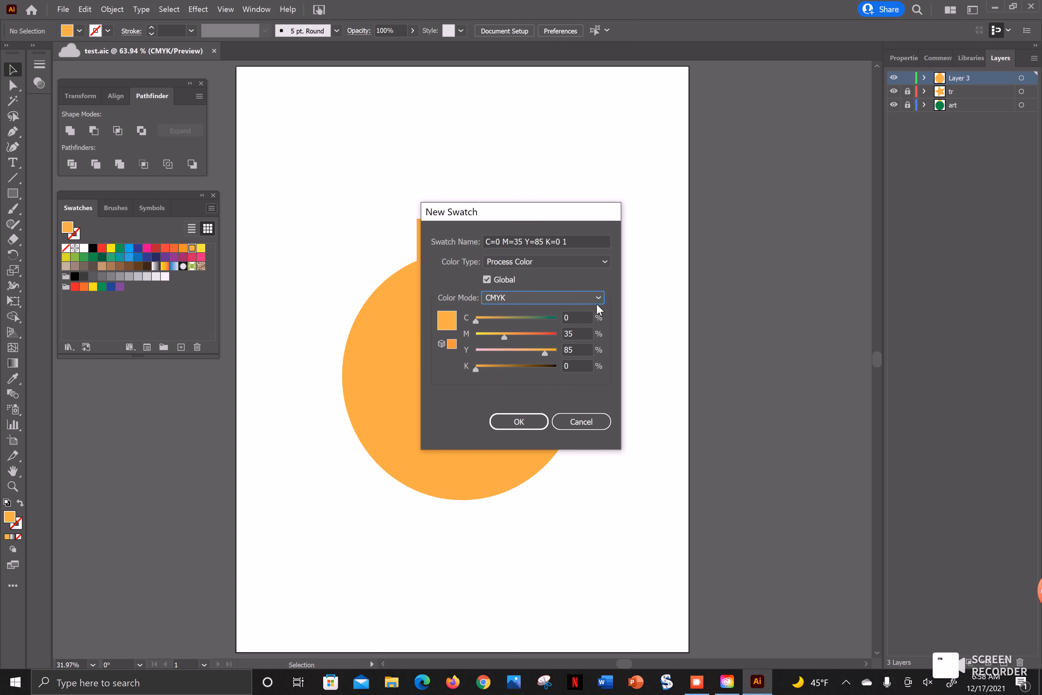
{"action": "left_click", "coordinate": [602, 264]}
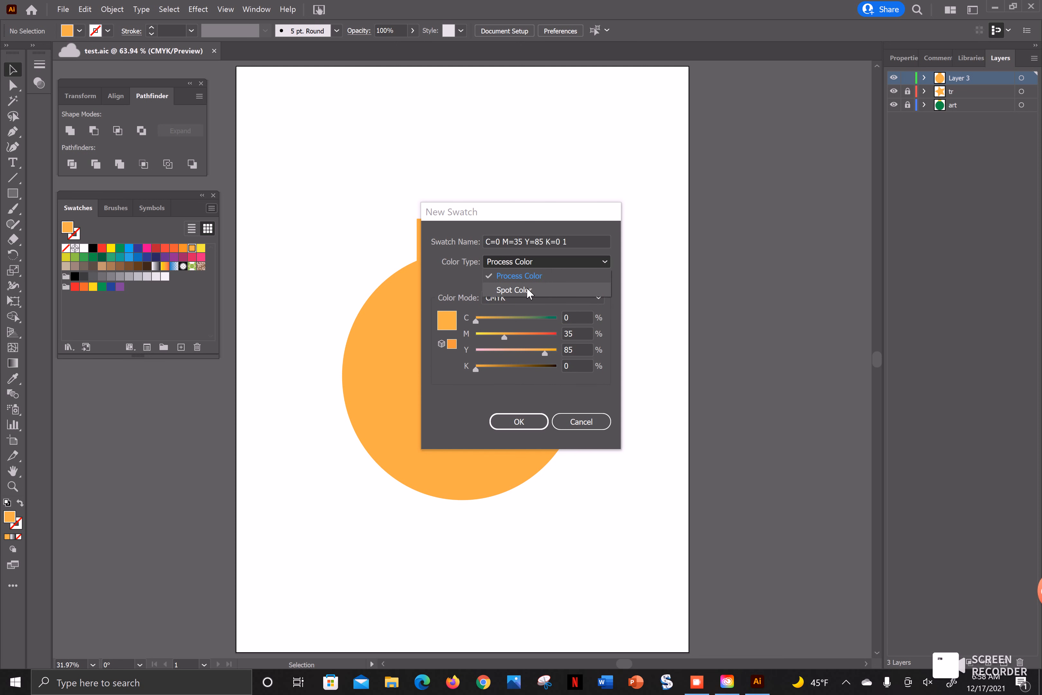
{"action": "left_click", "coordinate": [527, 289]}
{"action": "left_click_drag", "start_coordinate": [578, 244], "coordinate": [471, 246]}
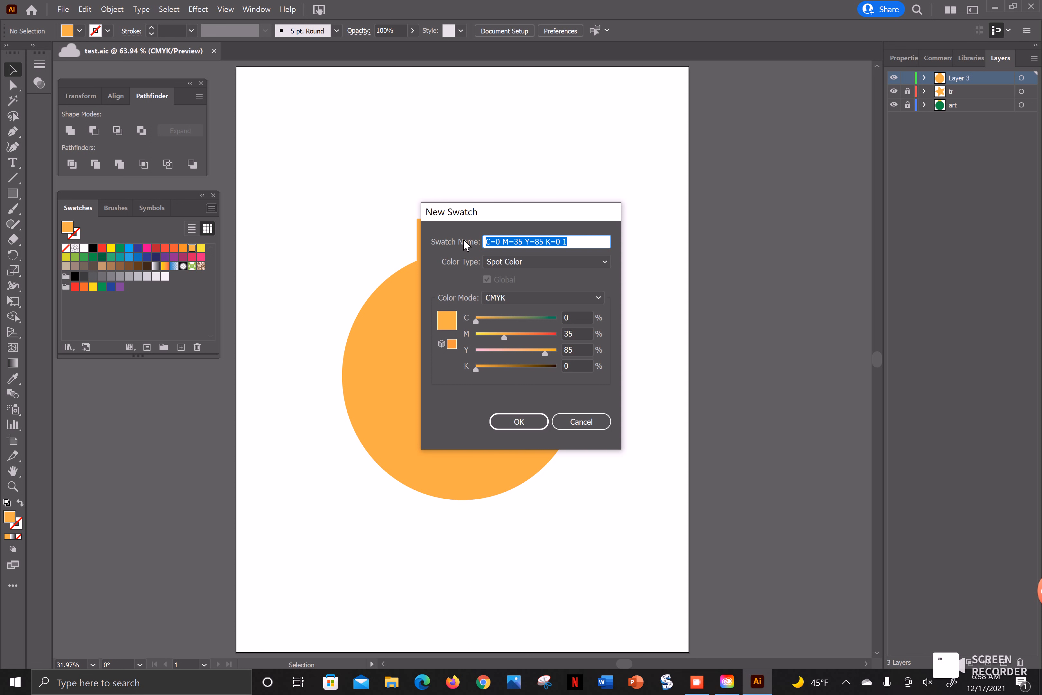
{"action": "type", "text": "CutContour"}
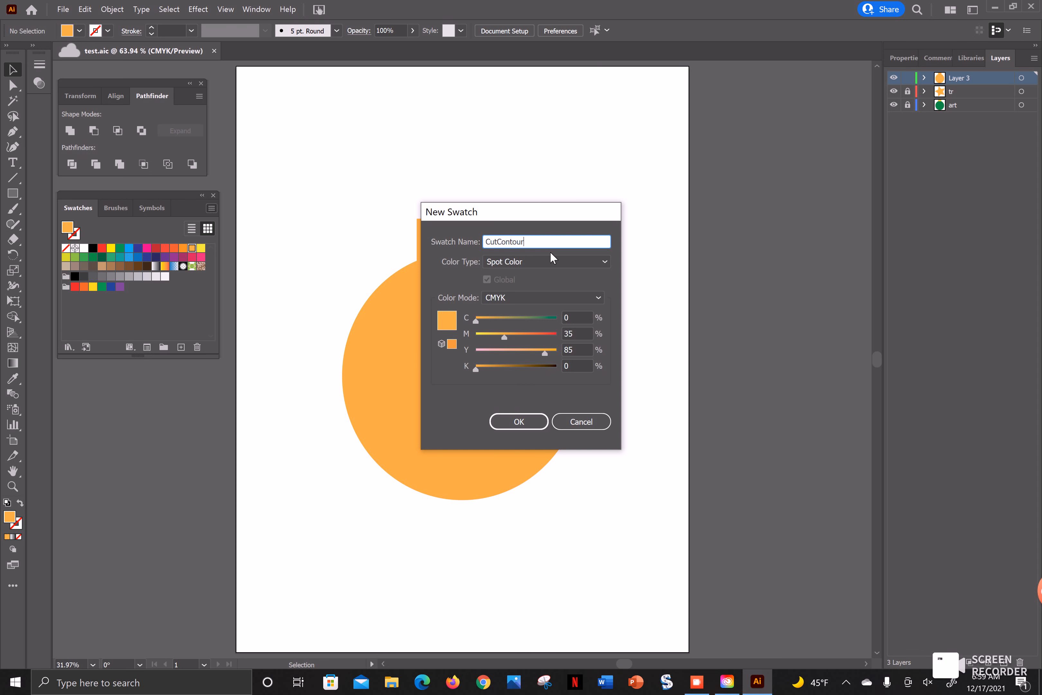
- Define the CutContour swatch as 100% magenta with cyan, yellow and black at 0%, and save it
{"action": "left_click", "coordinate": [575, 334]}
{"action": "type", "text": "100"}
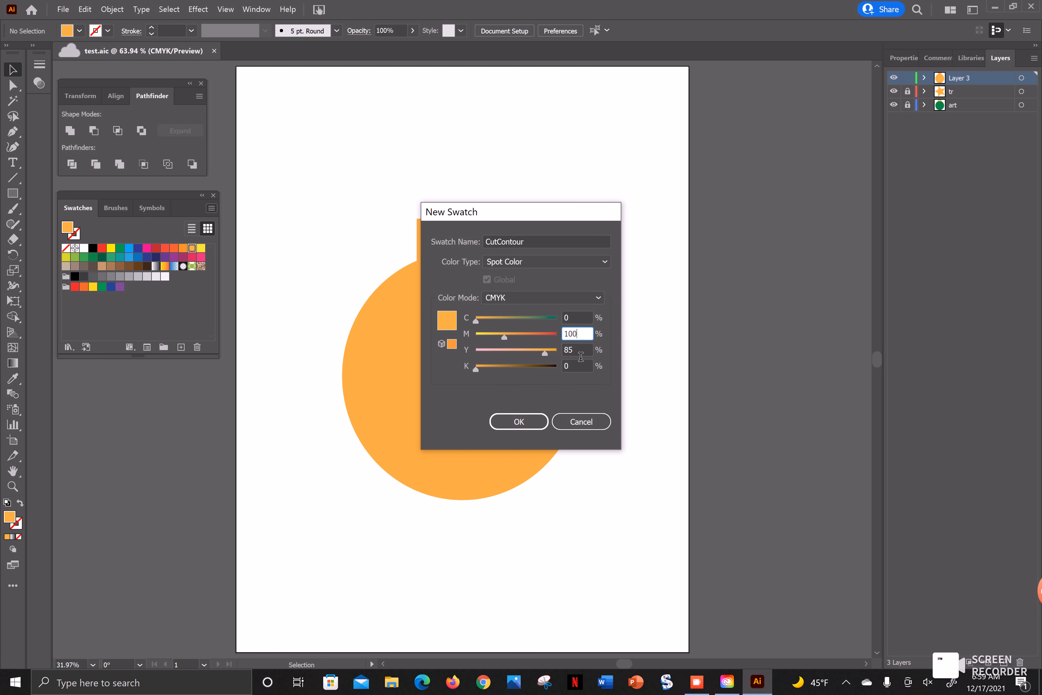
{"action": "left_click", "coordinate": [546, 354]}
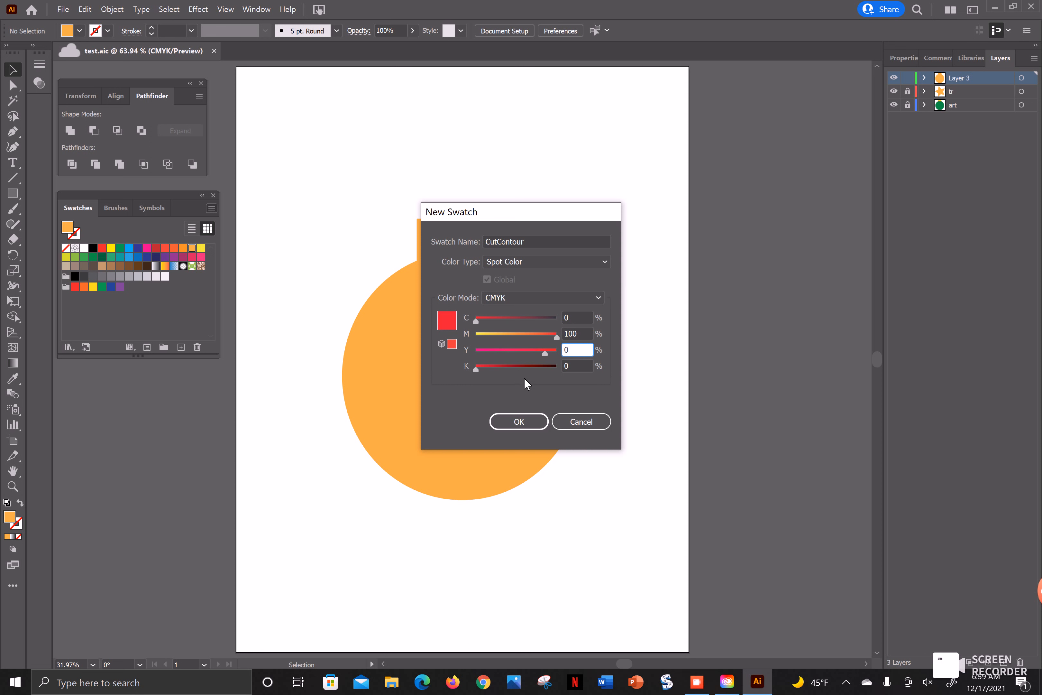
{"action": "key", "text": "Tab"}
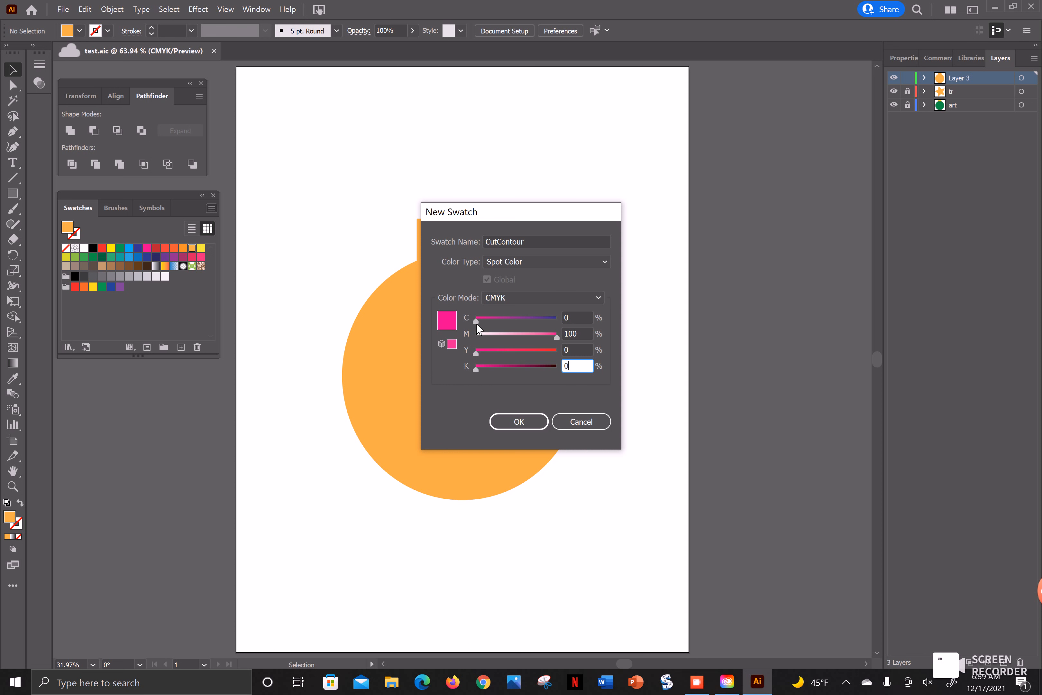
{"action": "left_click_drag", "start_coordinate": [478, 326], "coordinate": [481, 331]}
{"action": "left_click", "coordinate": [519, 422]}
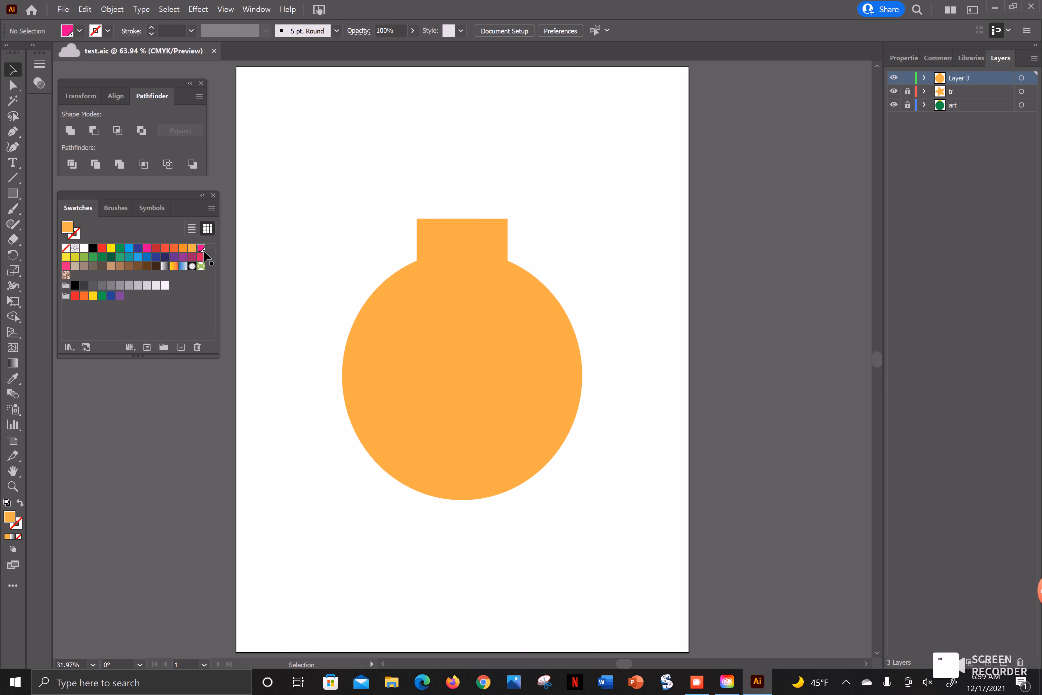
- Remove the offset silhouette's fill and give it a stroke in the CutContour spot color
{"action": "left_click", "coordinate": [201, 249]}
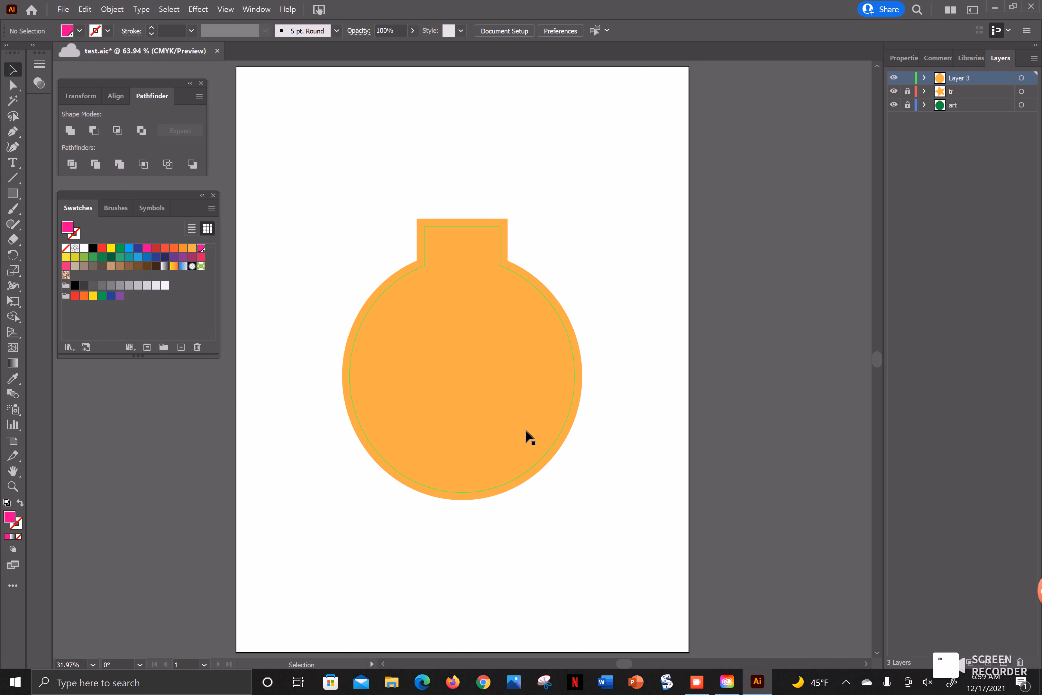
{"action": "left_click", "coordinate": [493, 395]}
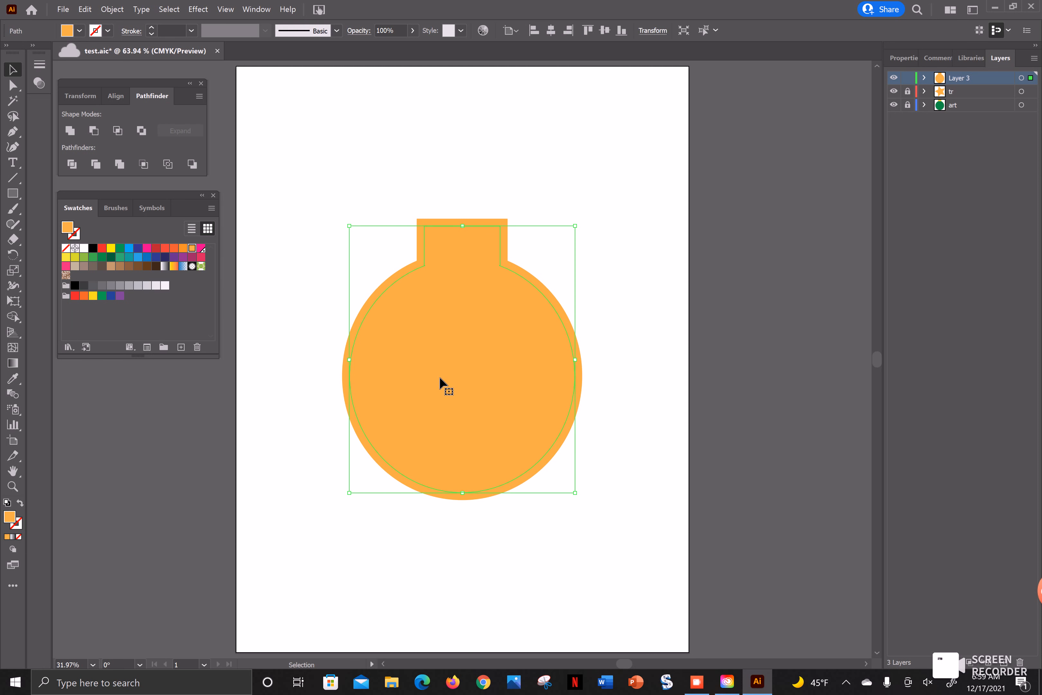
{"action": "left_click", "coordinate": [66, 248]}
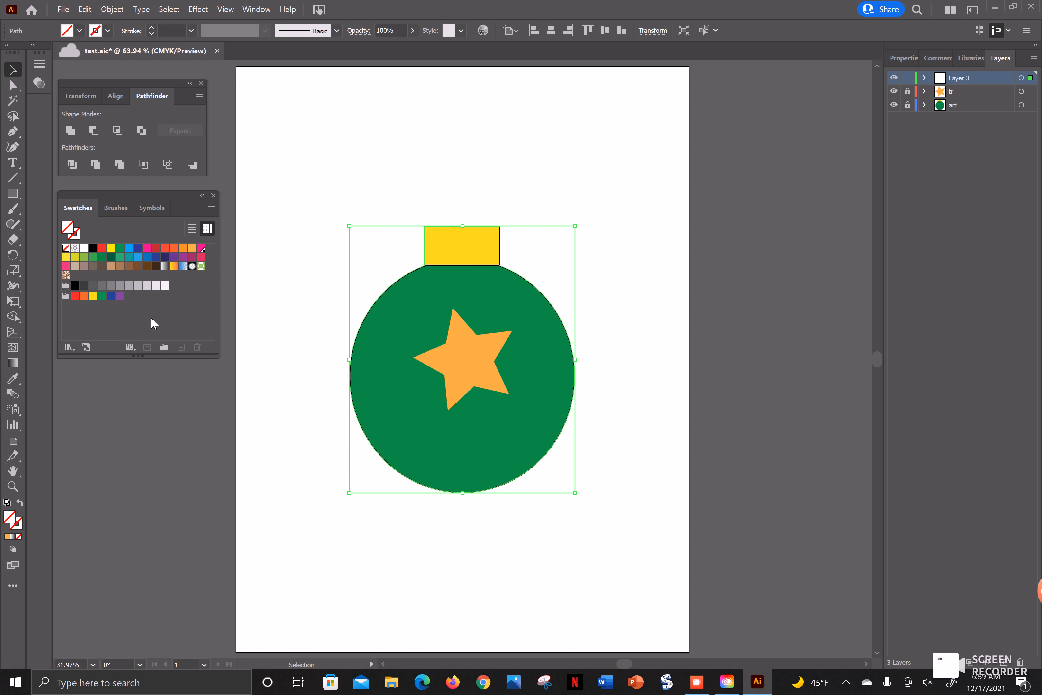
{"action": "left_click", "coordinate": [201, 249]}
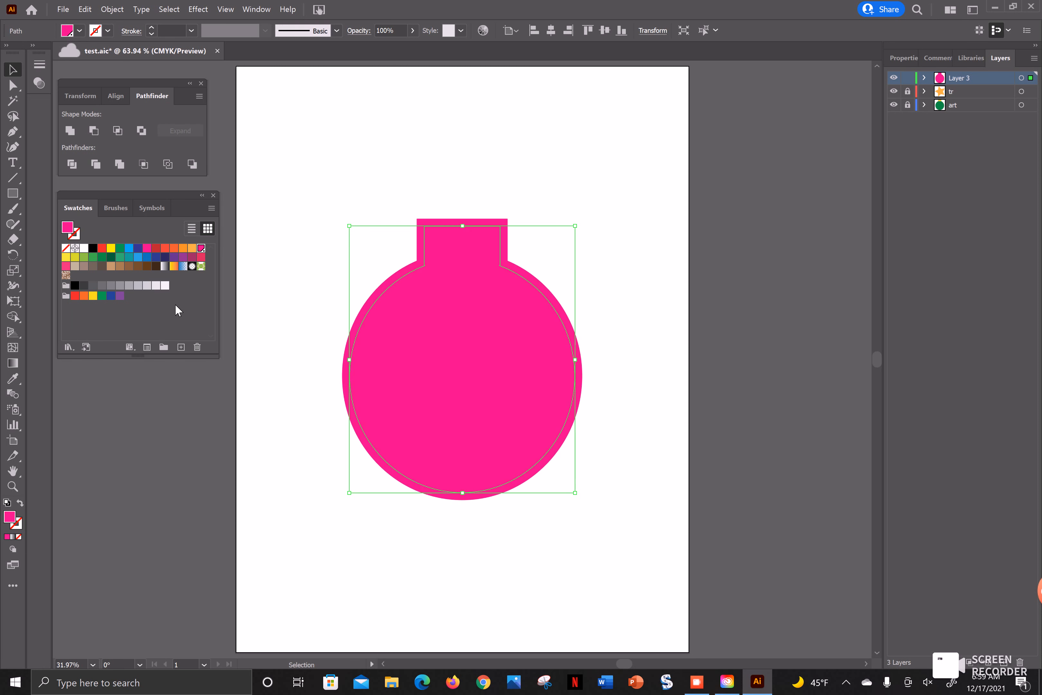
{"action": "left_click", "coordinate": [66, 247]}
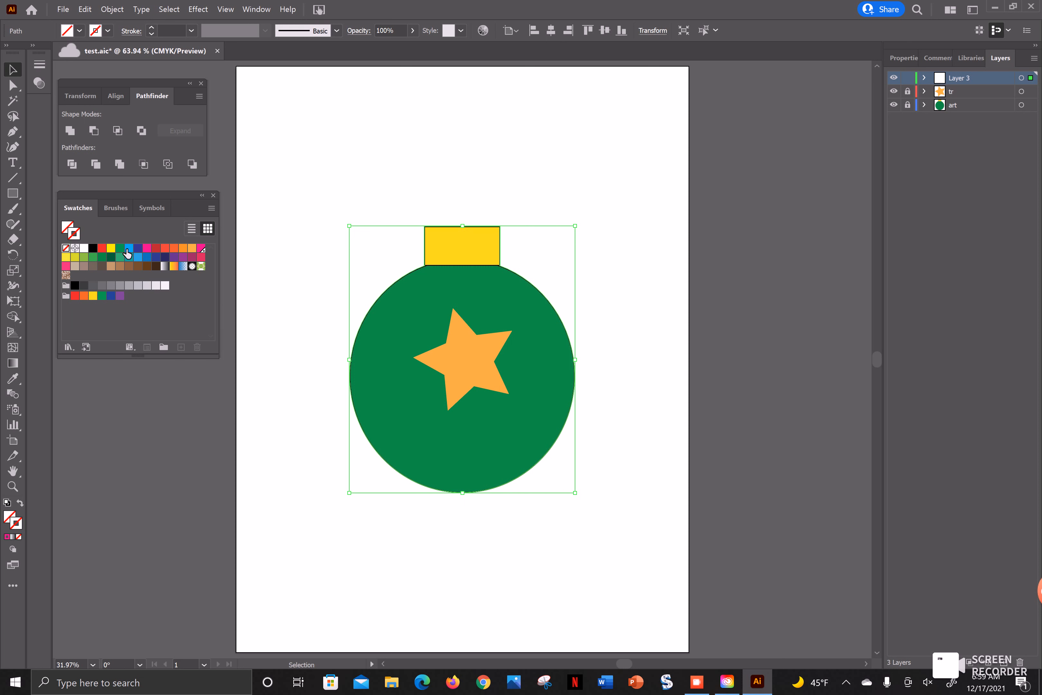
{"action": "left_click", "coordinate": [201, 248]}
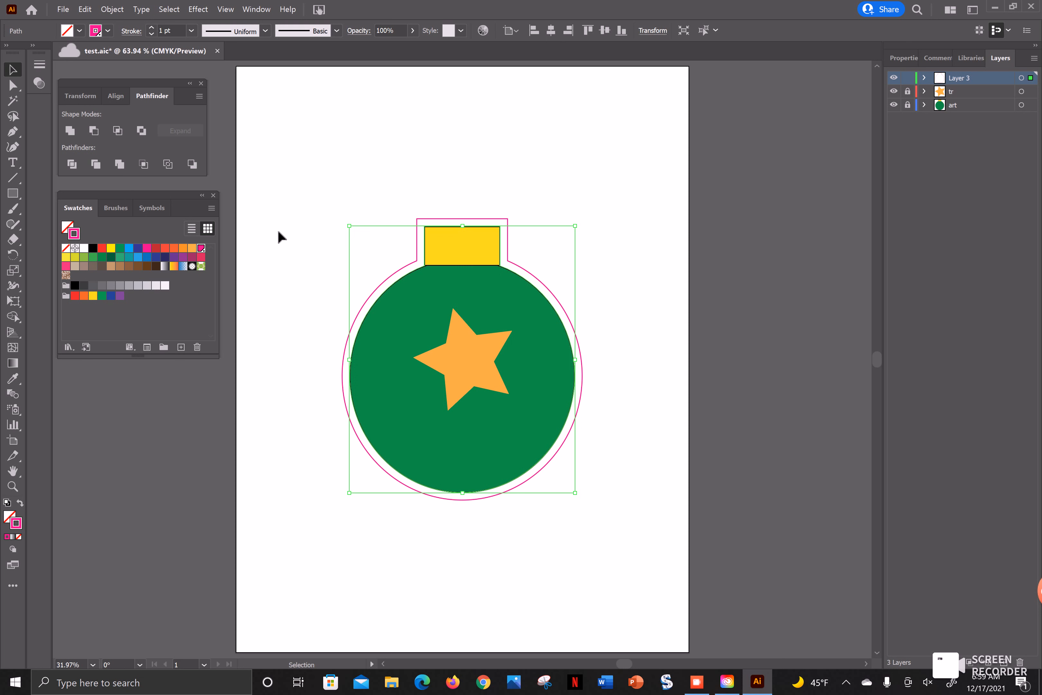
- Reduce the cut contour's stroke weight to 0.25 pt and deselect the path
{"action": "left_click", "coordinate": [152, 33]}
{"action": "left_click", "coordinate": [152, 32]}
{"action": "left_click", "coordinate": [153, 32]}
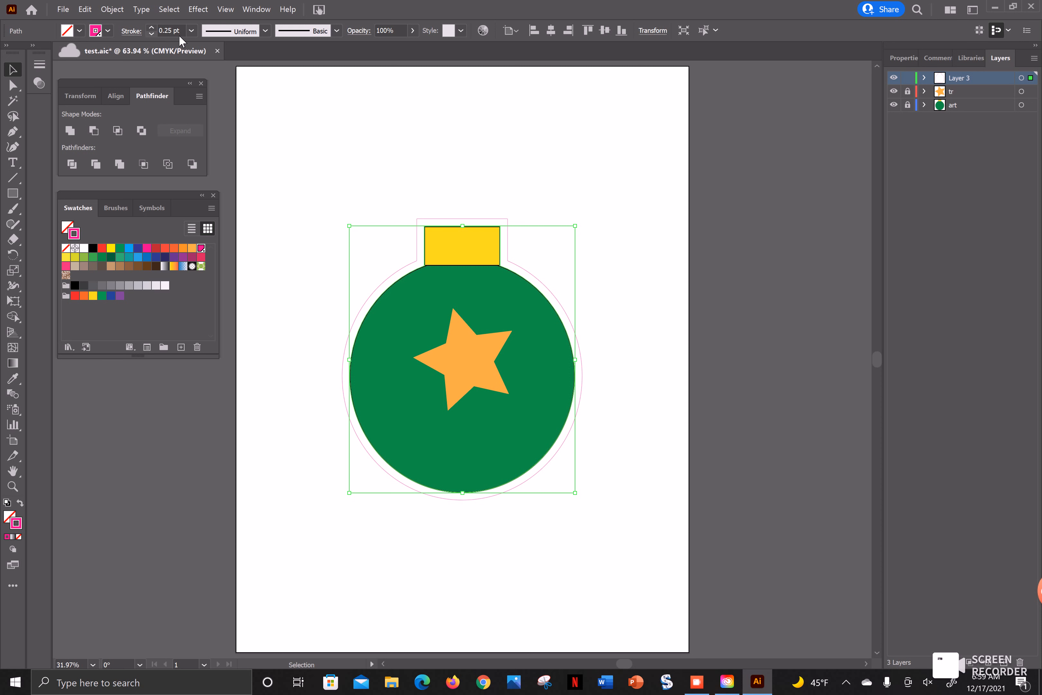
{"action": "left_click", "coordinate": [581, 144]}
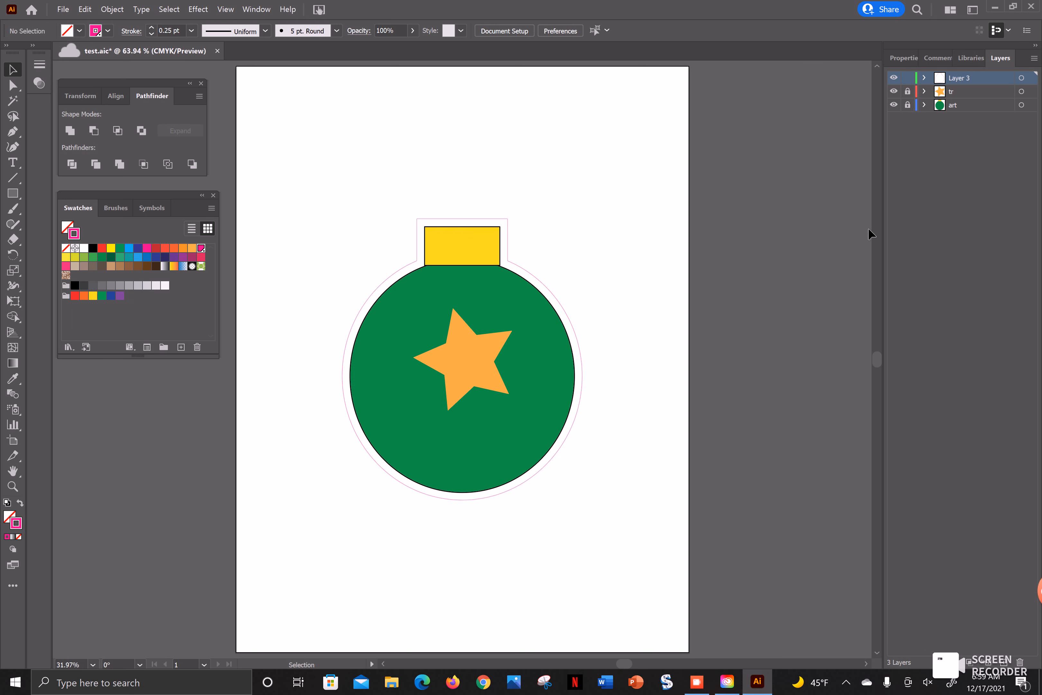
- Rename the layer holding the cut contour as "cutline"
{"action": "double_click", "coordinate": [962, 78]}
{"action": "type", "text": "cutline"}
{"action": "key", "text": "Return"}
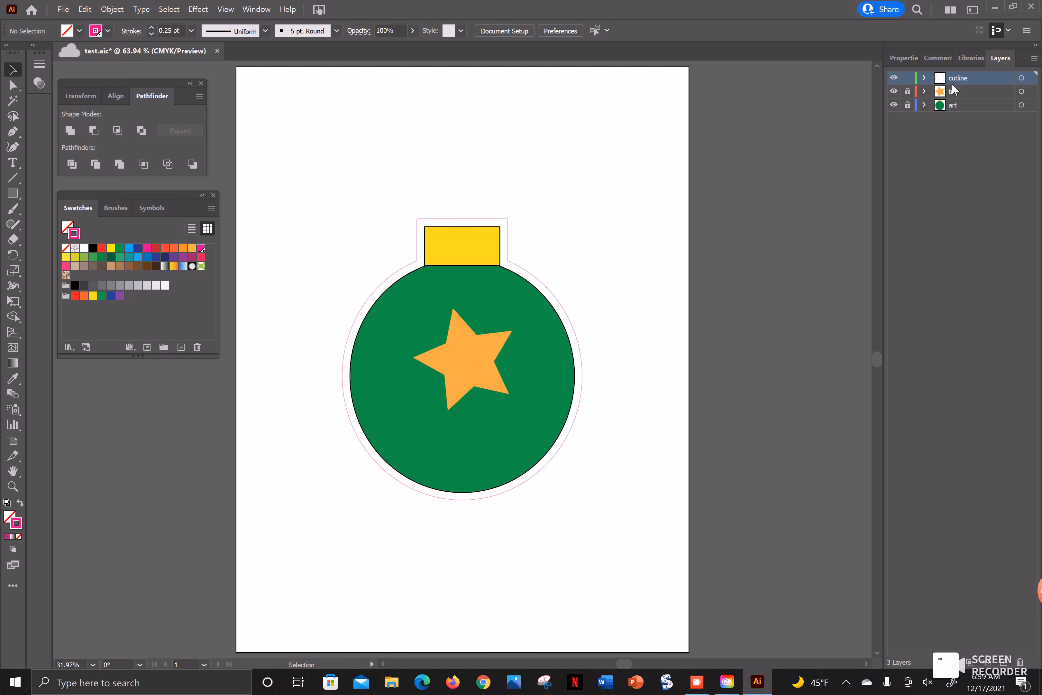